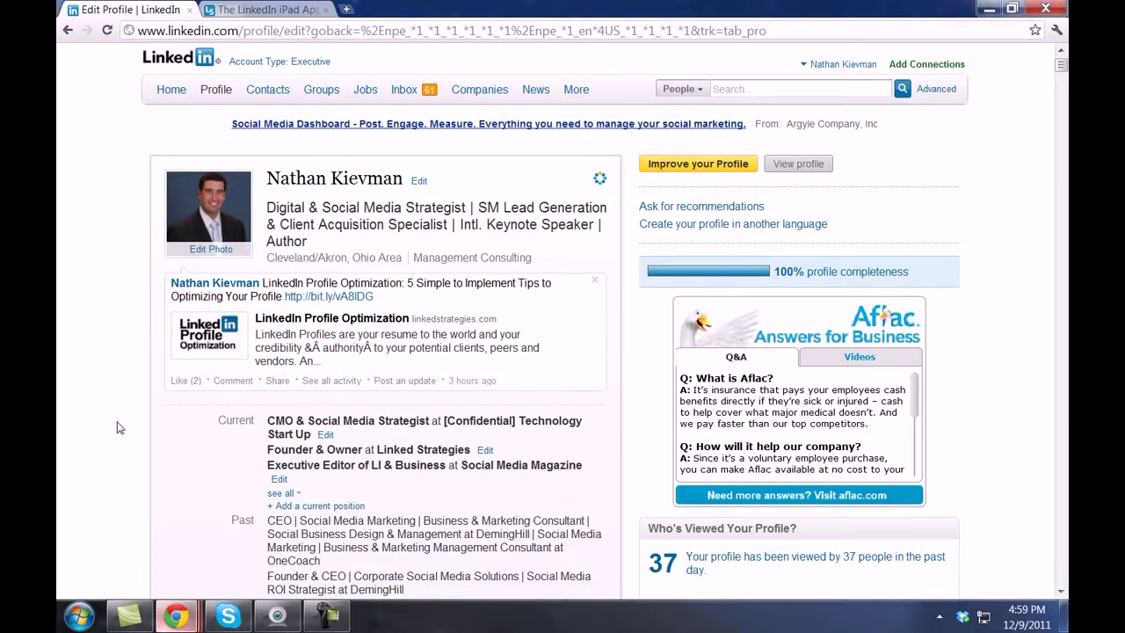
- Scroll down to the Recommendations, Connections, Websites and Public Profile rows and right-click the Public Profile edit link
scroll(116, 427, "down", 4)
scroll(116, 427, "down", 4)
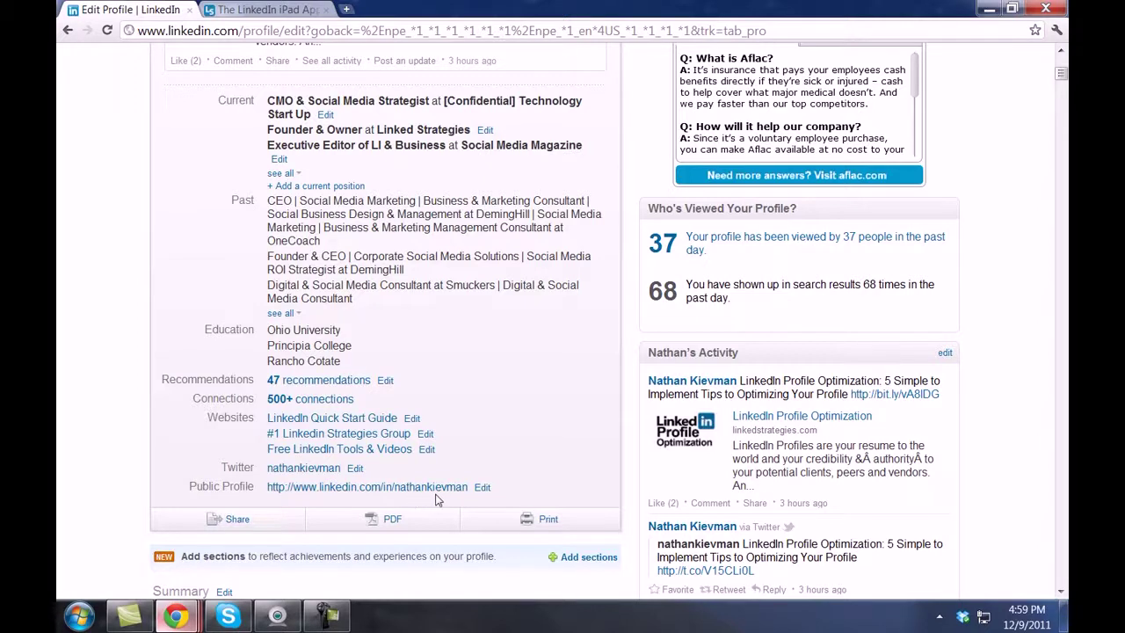
right_click(482, 492)
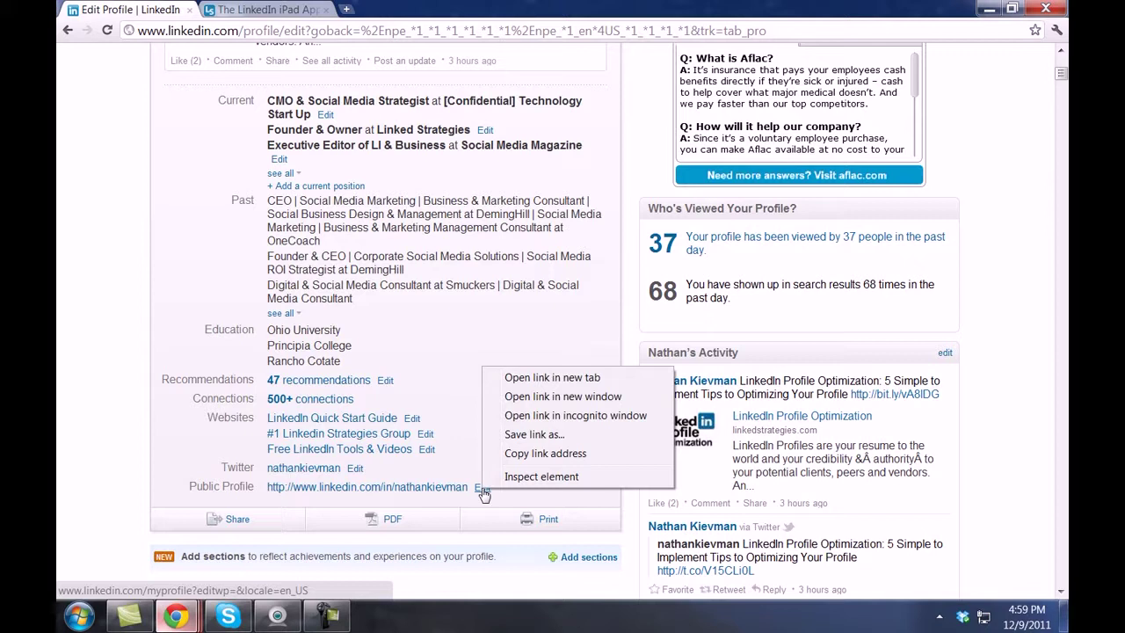
- View the public profile settings in a new tab and highlight the 'Your public profile URL' heading
left_click(530, 379)
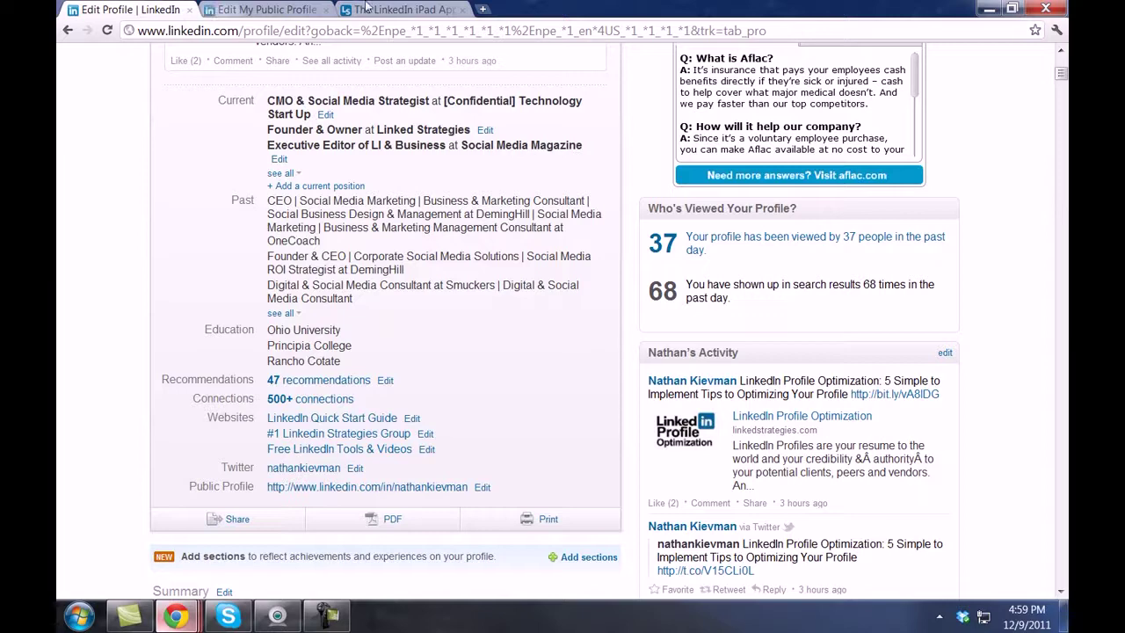
left_click(267, 10)
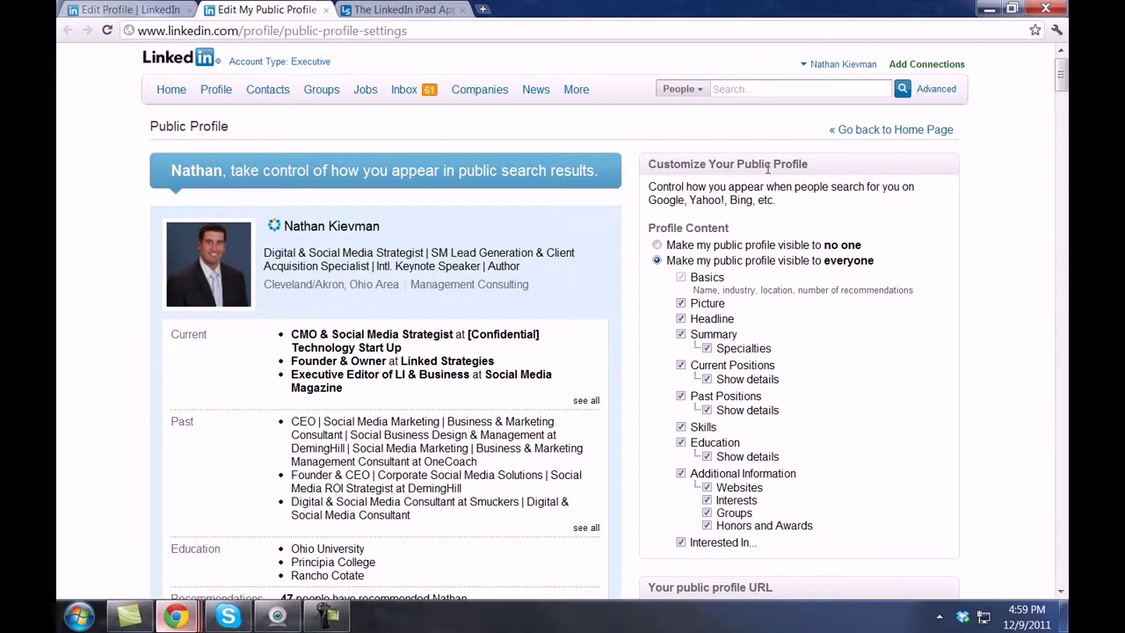
scroll(767, 168, "down", 3)
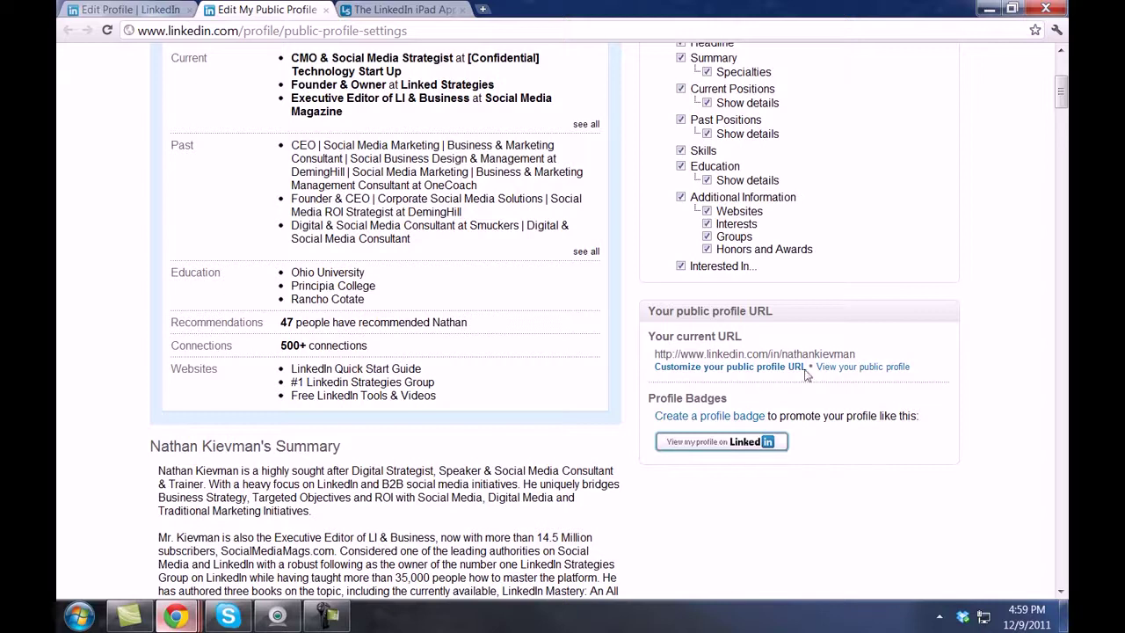
left_click_drag(647, 312, 788, 314)
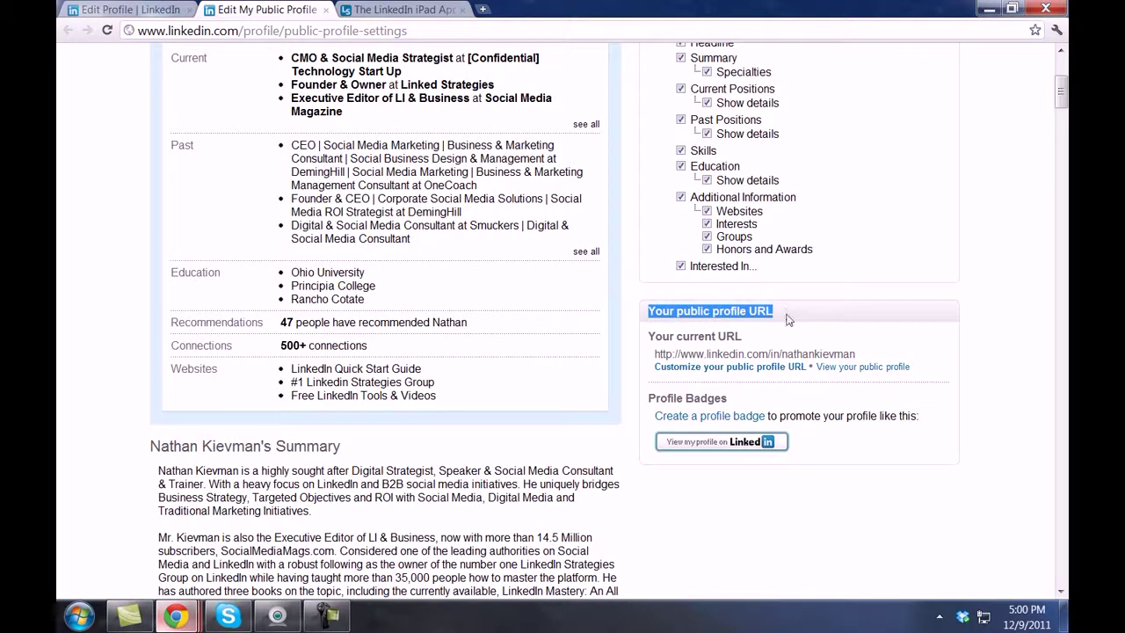
left_click(744, 373)
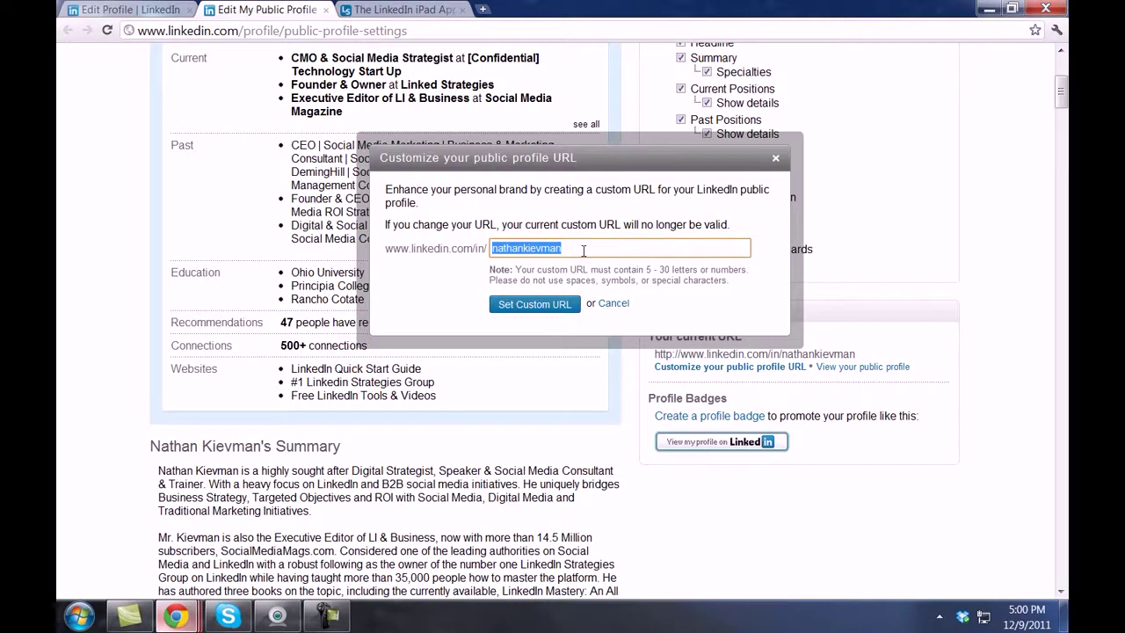
type("joe")
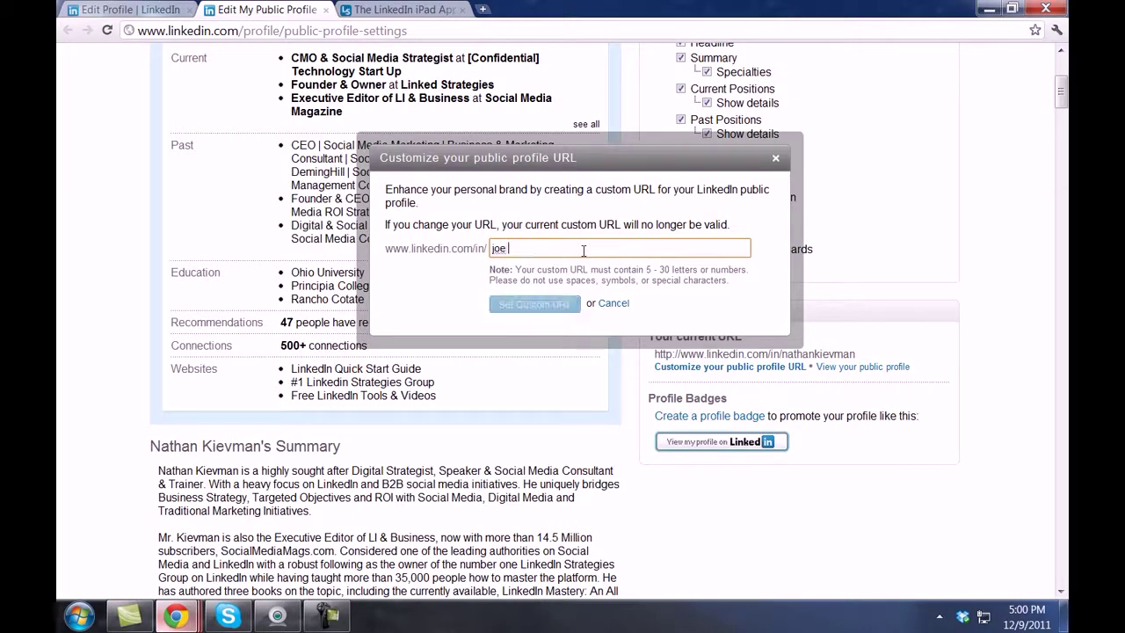
type("smith")
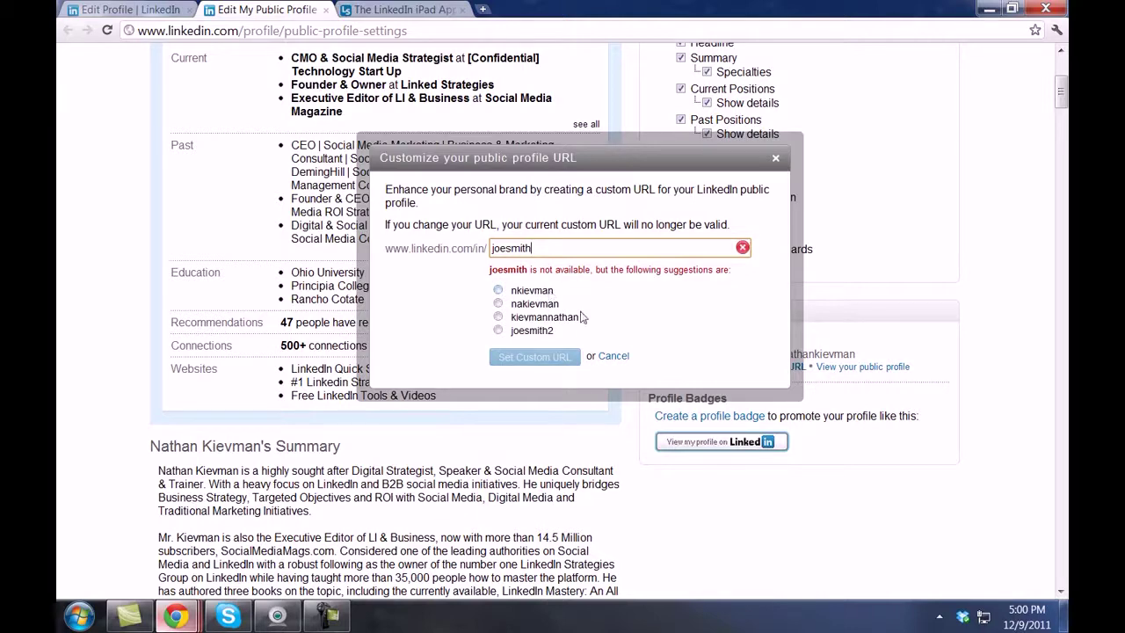
left_click(612, 356)
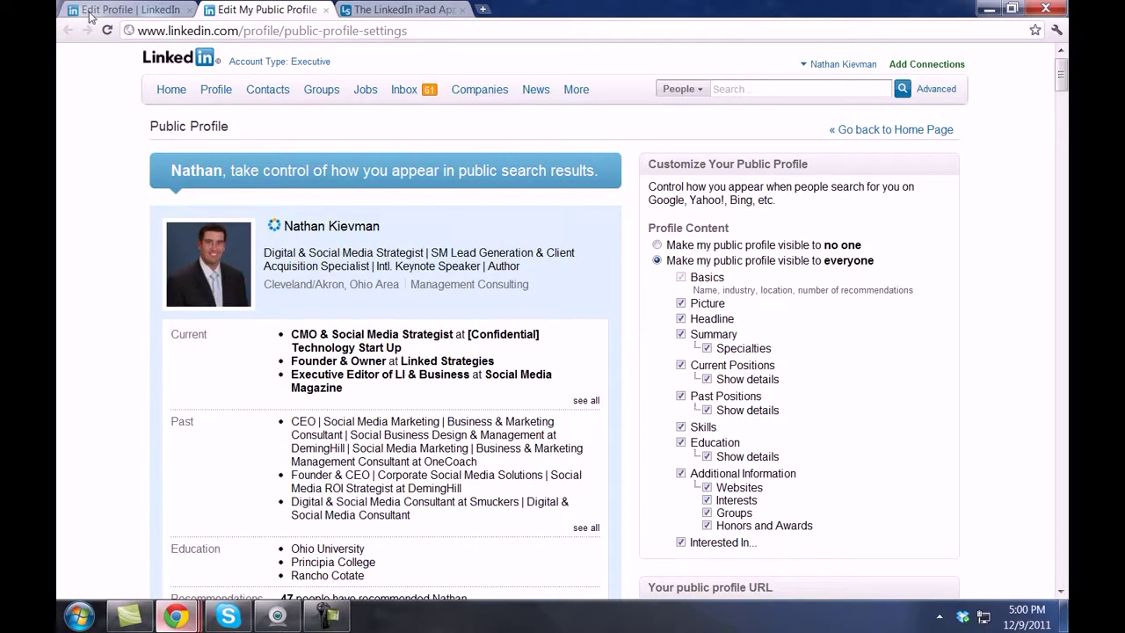
- Switch back to the Edit Profile tab and scroll to the header showing 100% completeness
left_click(122, 16)
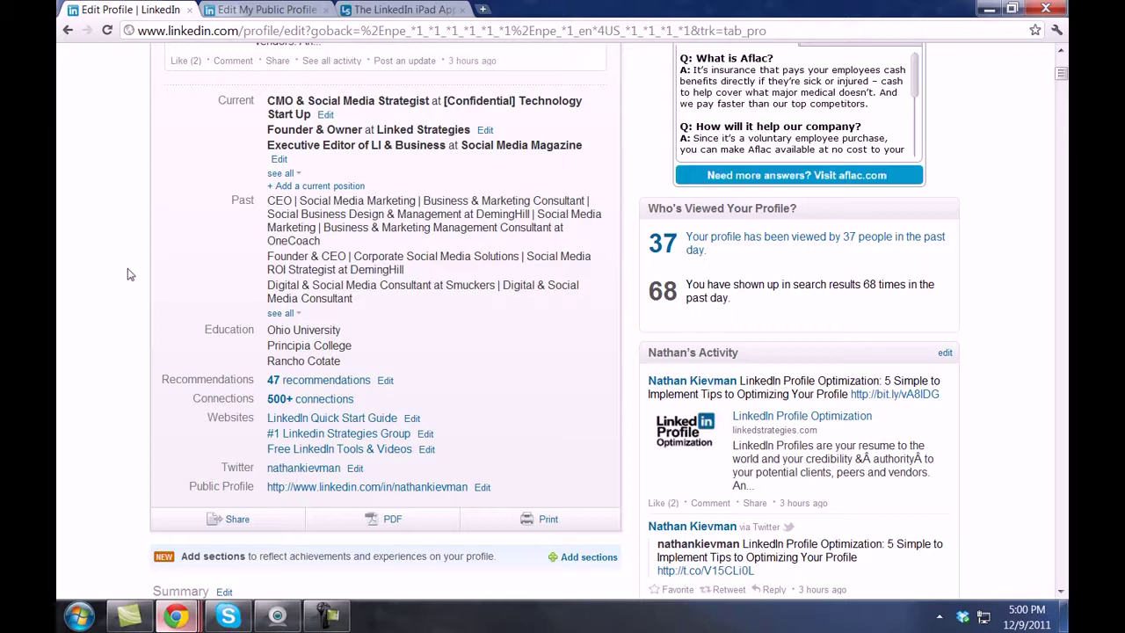
scroll(136, 277, "down", 1)
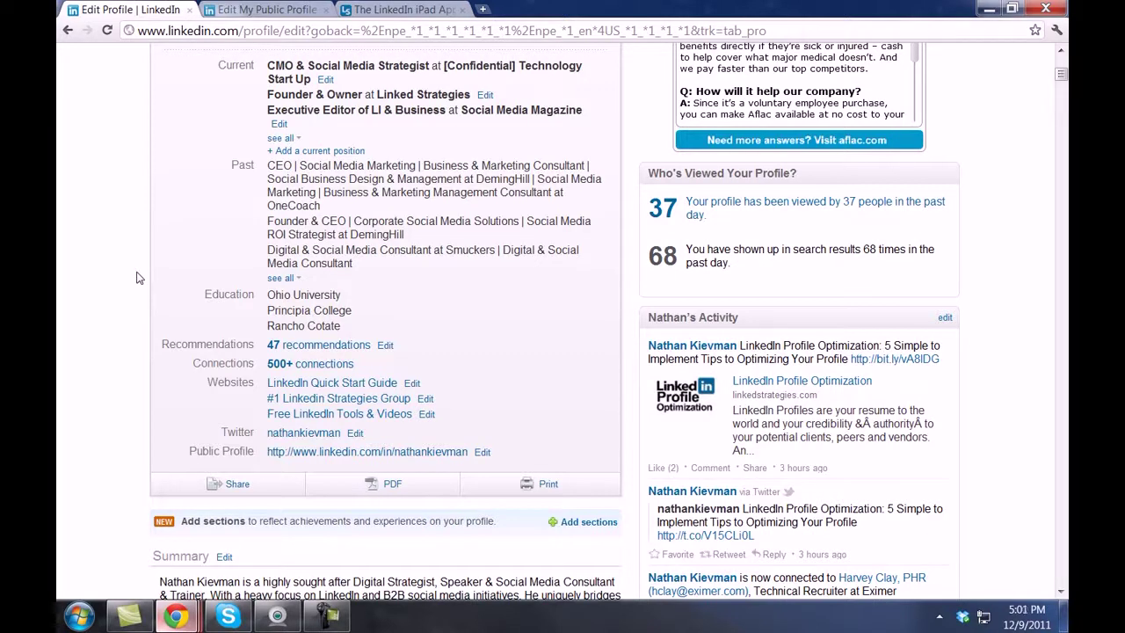
scroll(136, 278, "up", 5)
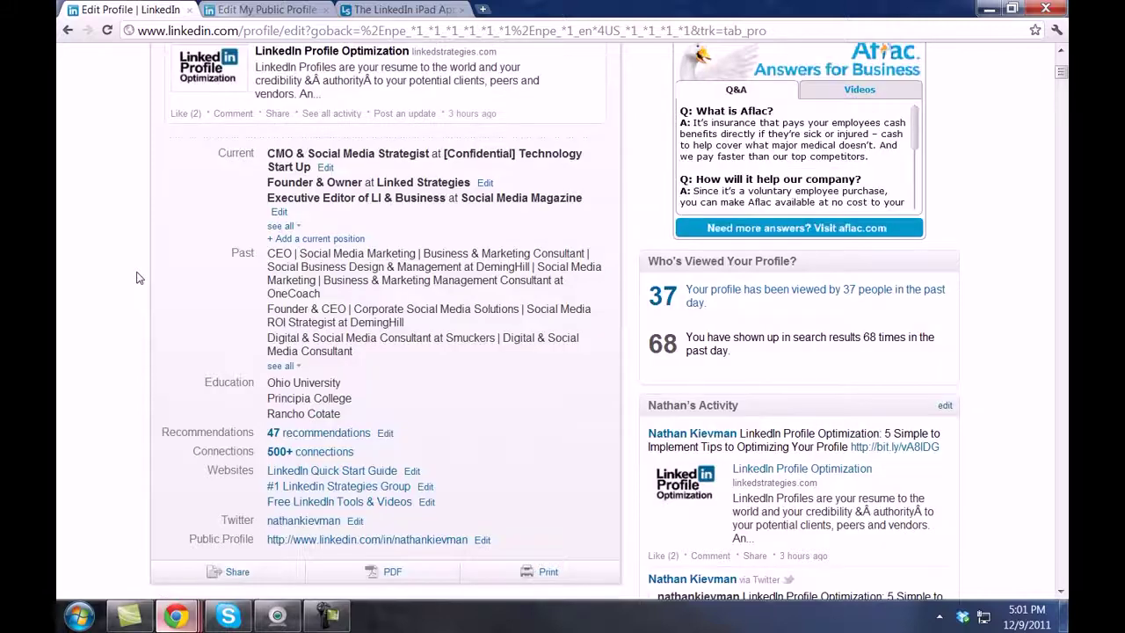
scroll(136, 278, "up", 3)
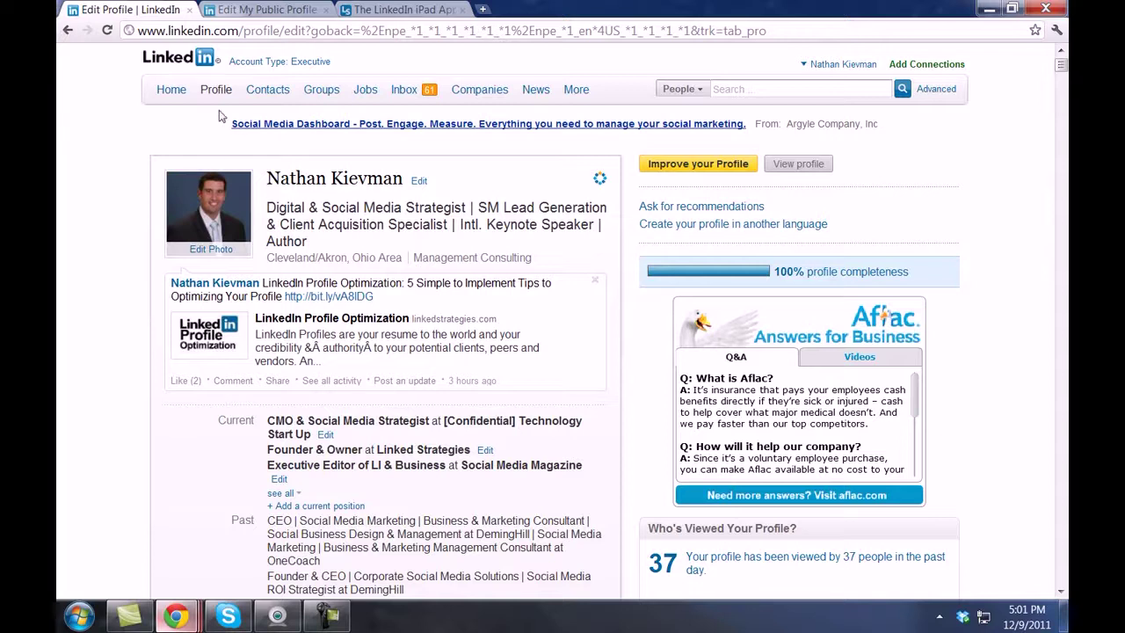
mouse_move(217, 94)
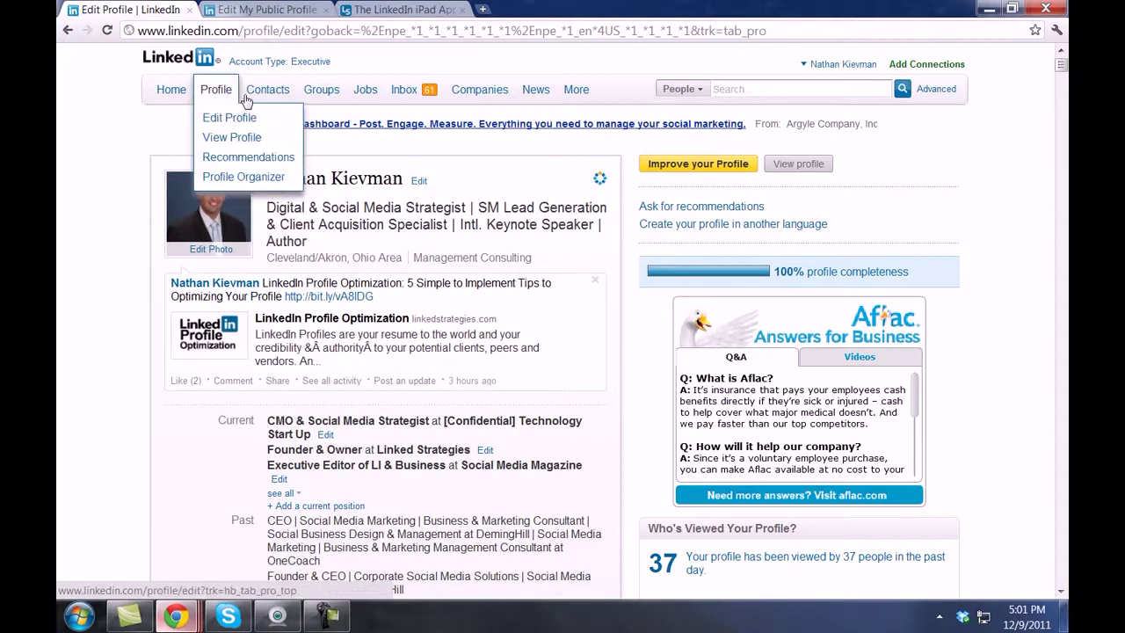
mouse_move(267, 92)
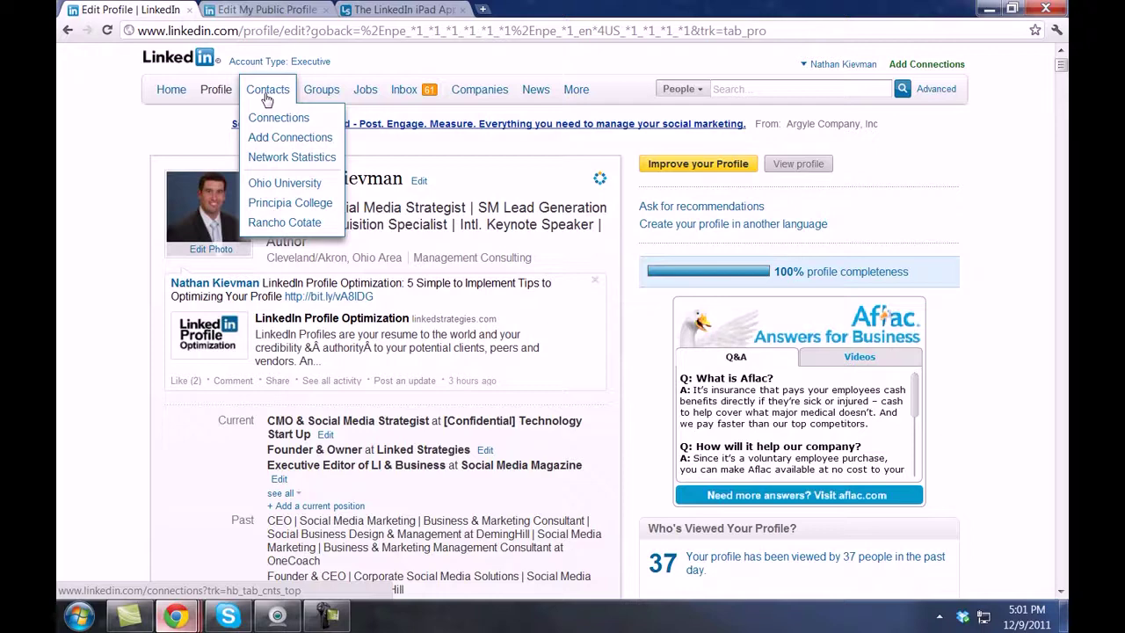
- Open Network Statistics from the Contacts menu in a separate browser tab
right_click(280, 163)
left_click(313, 170)
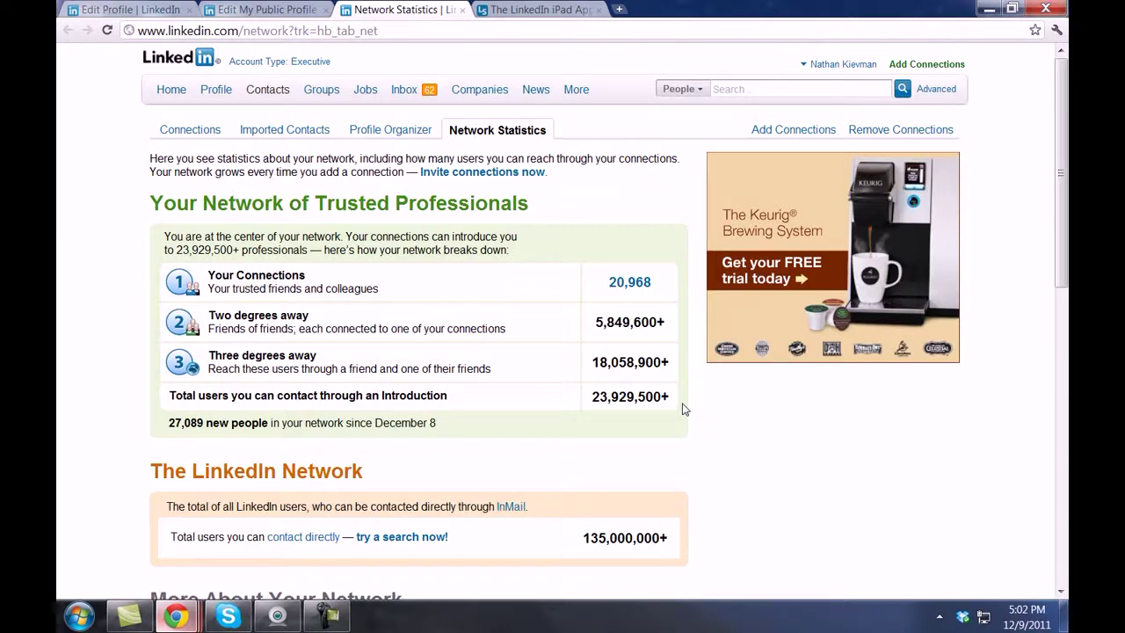
- Open the Groups Directory from the Groups menu to list featured groups
mouse_move(313, 97)
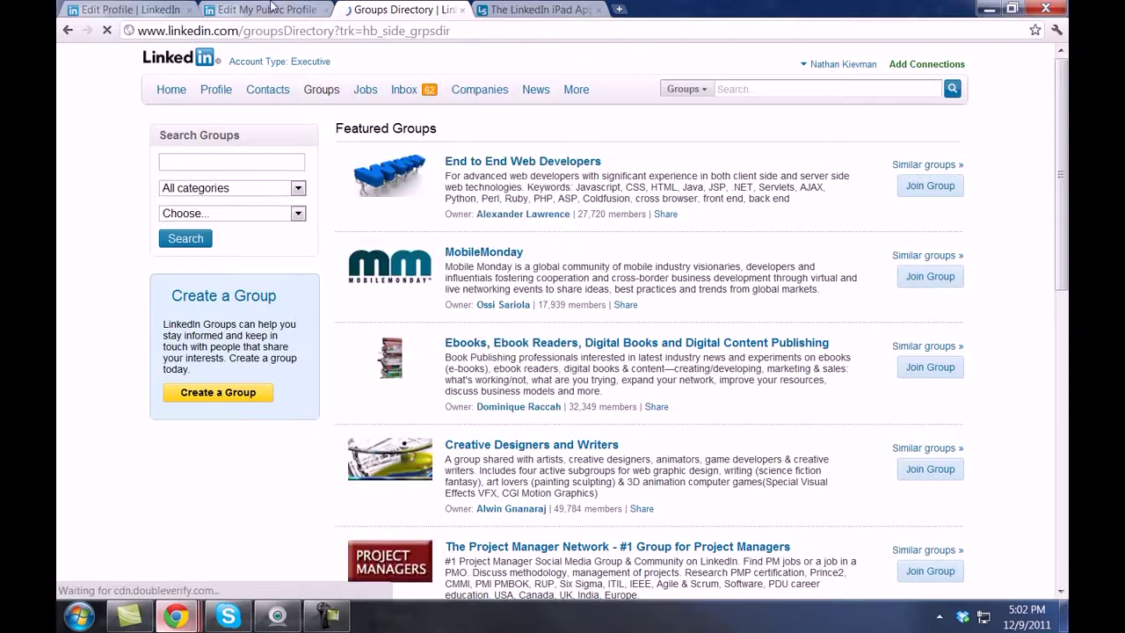
mouse_move(325, 89)
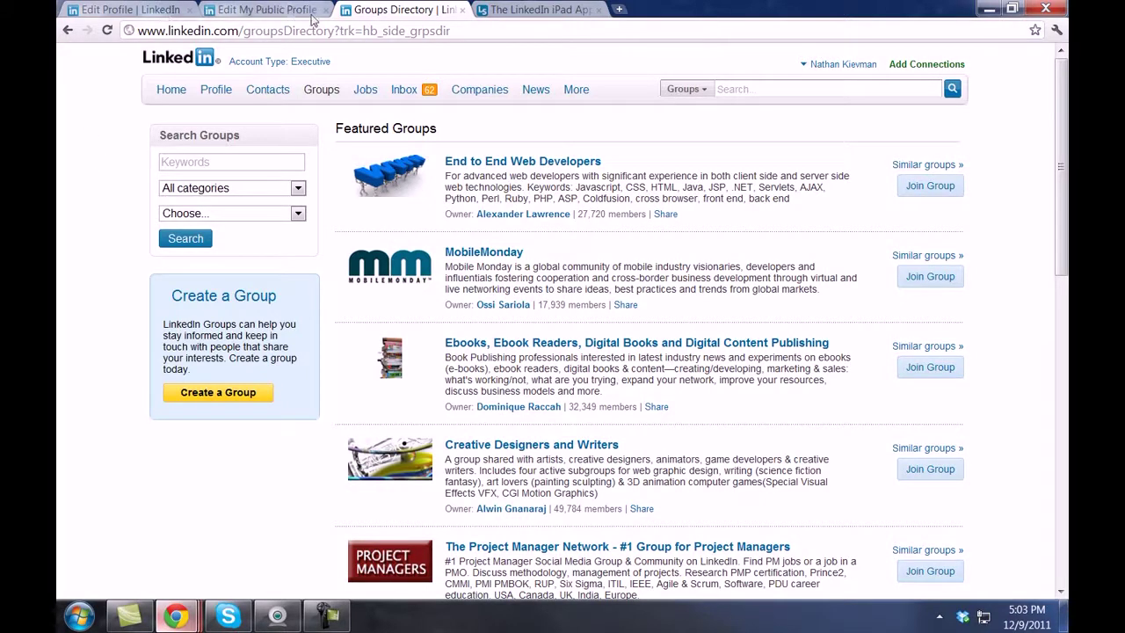
- Return to the Edit Profile tab and scroll to the 47 recommendations and 500+ connections
left_click(182, 10)
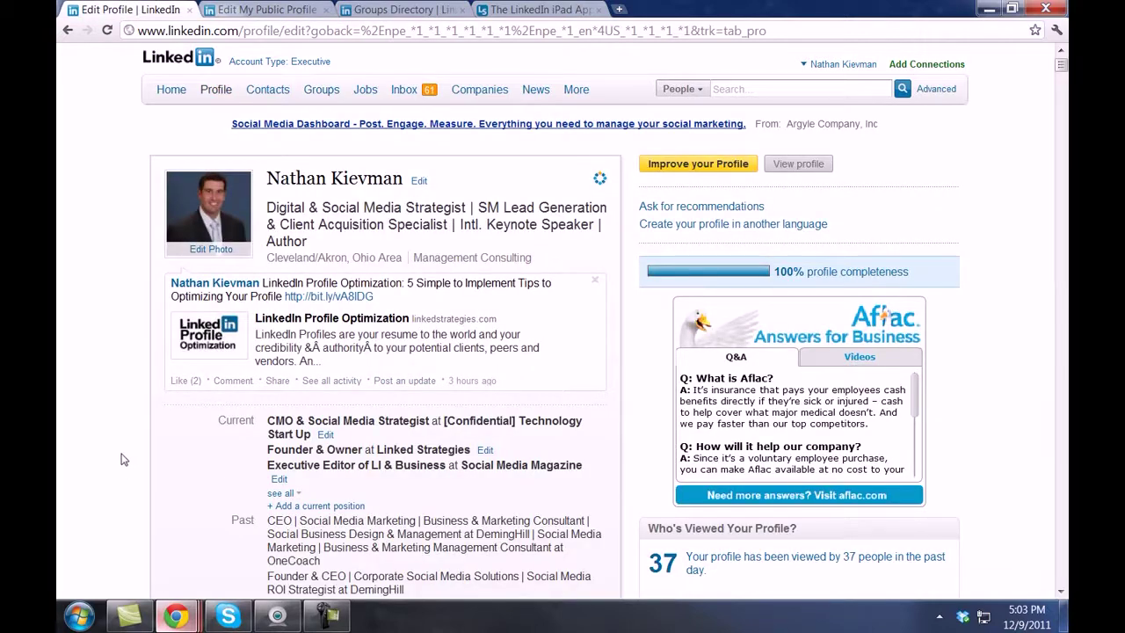
scroll(123, 453, "down", 3)
scroll(120, 447, "down", 2)
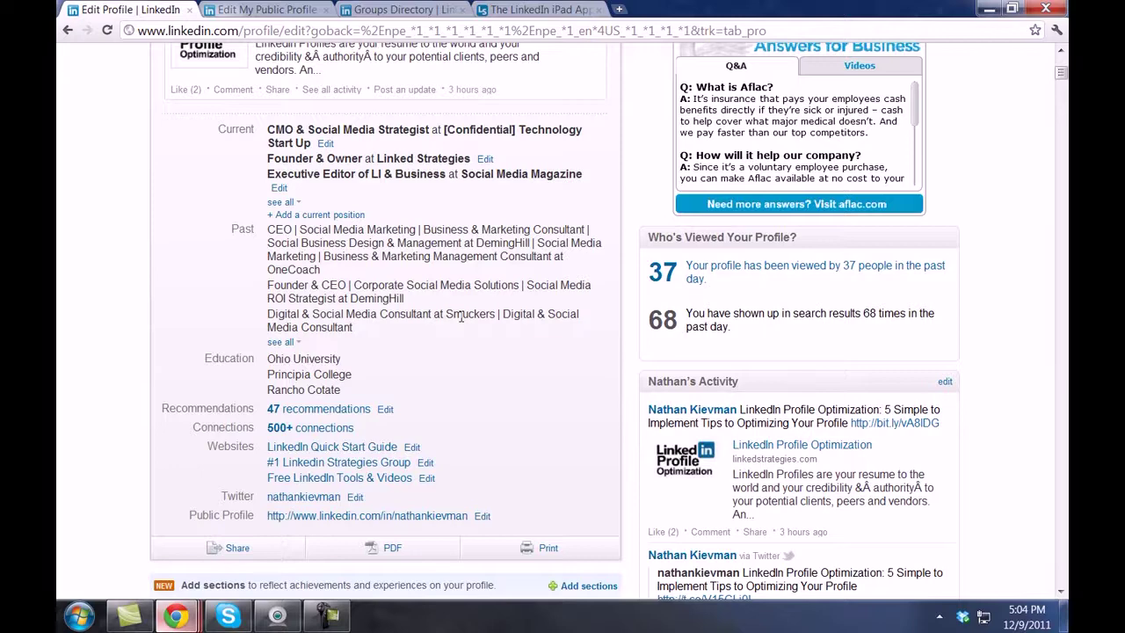
- Scroll through the Summary, briefly highlighting its five-reasons paragraph, down to the Specialties
scroll(461, 315, "down", 1)
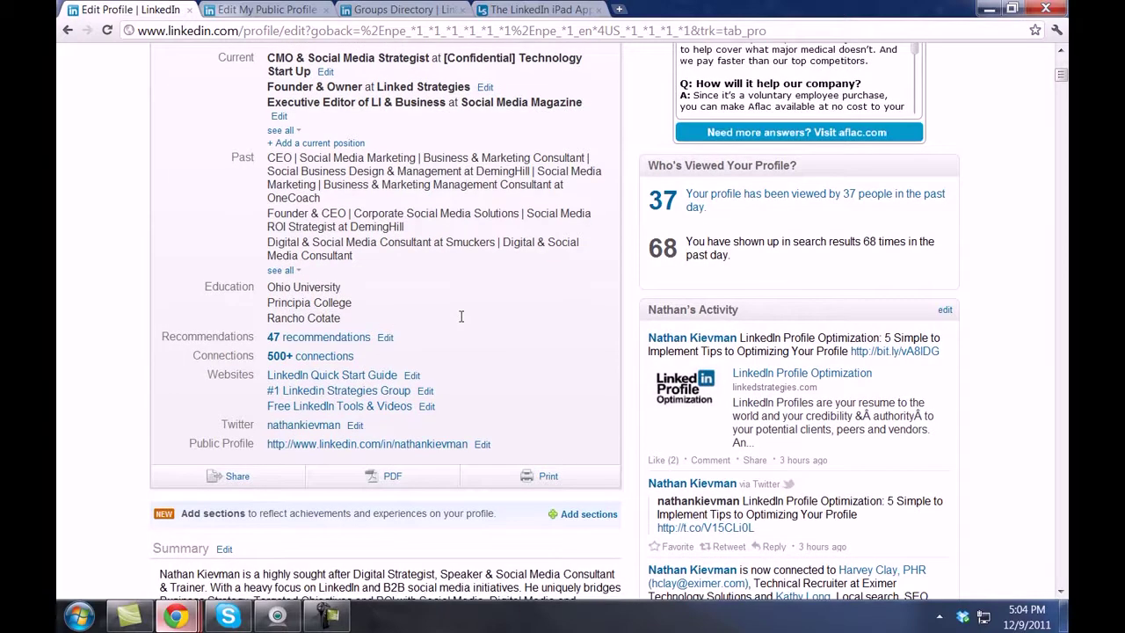
scroll(461, 315, "down", 3)
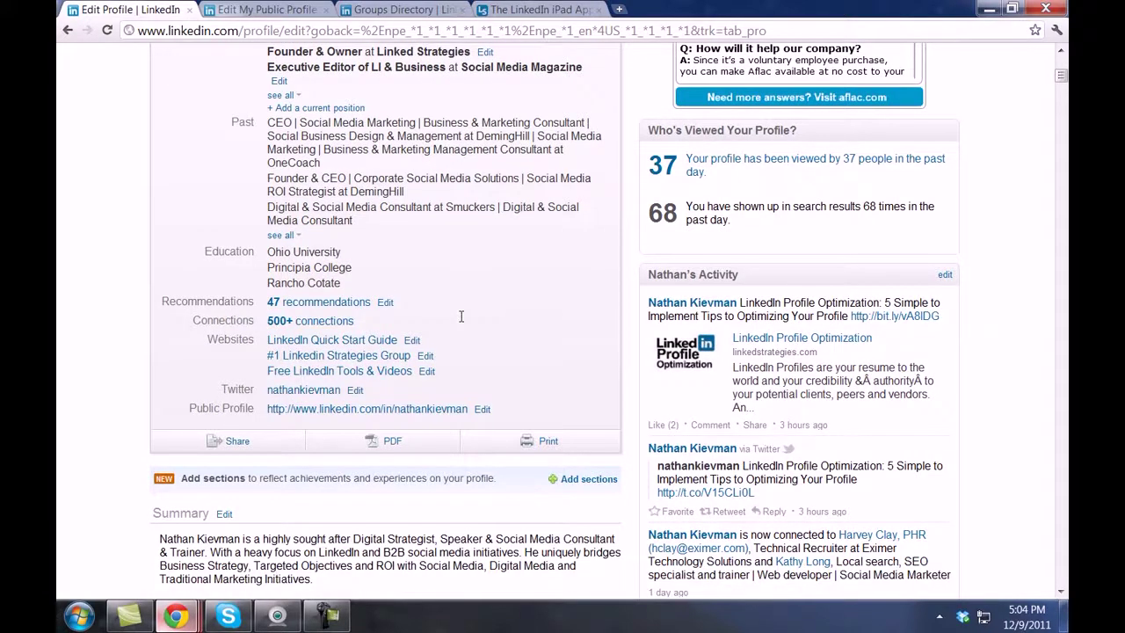
scroll(461, 316, "down", 1)
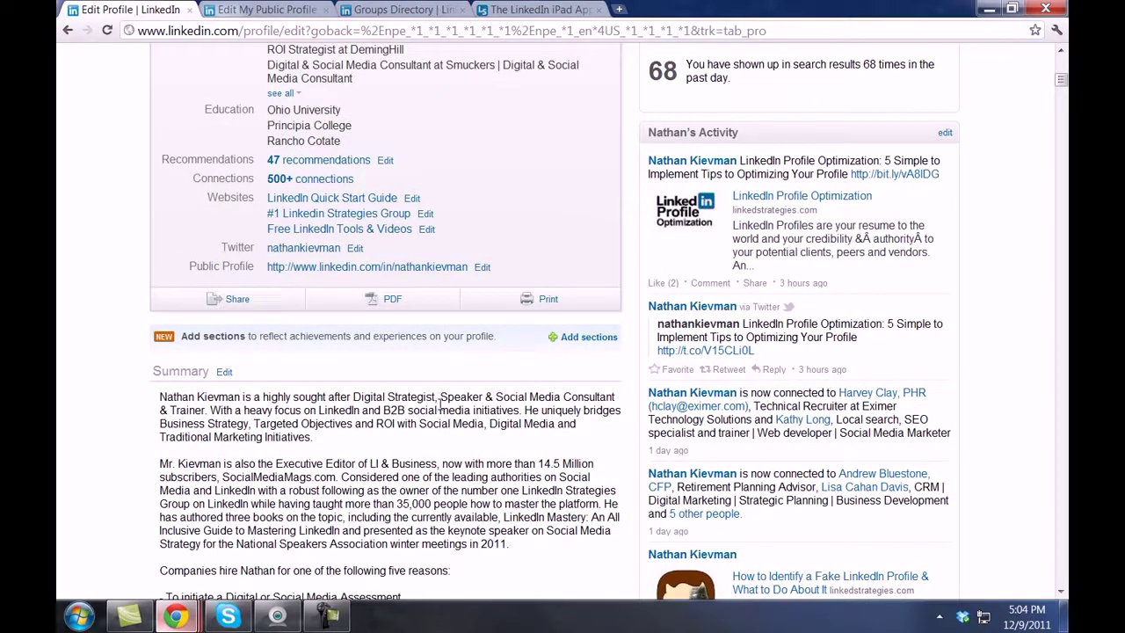
scroll(441, 402, "down", 3)
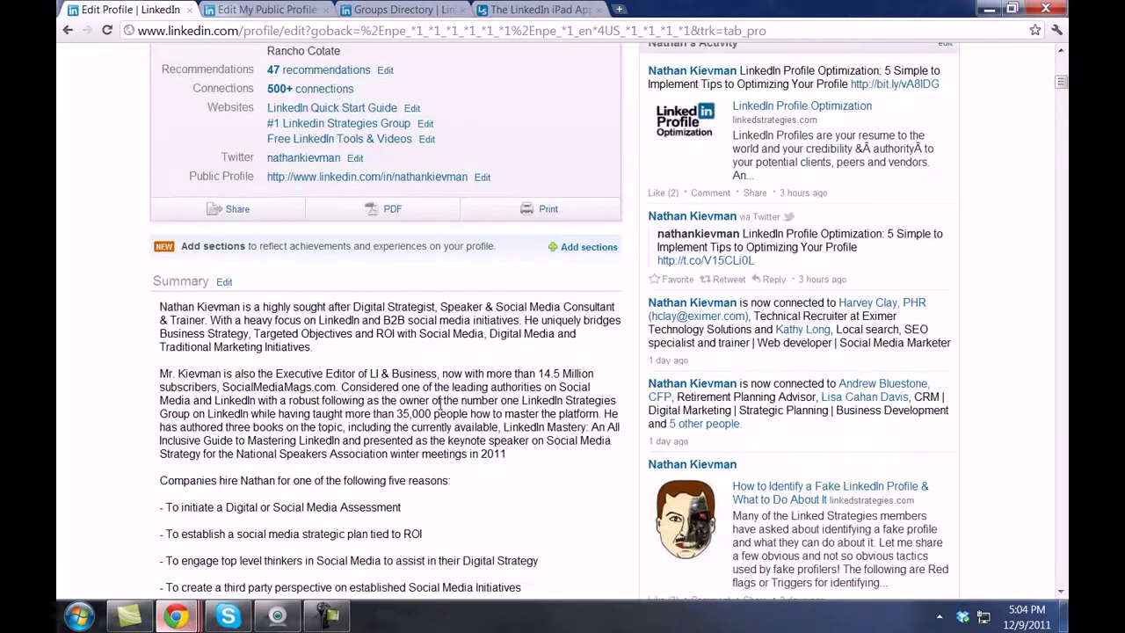
scroll(440, 401, "down", 1)
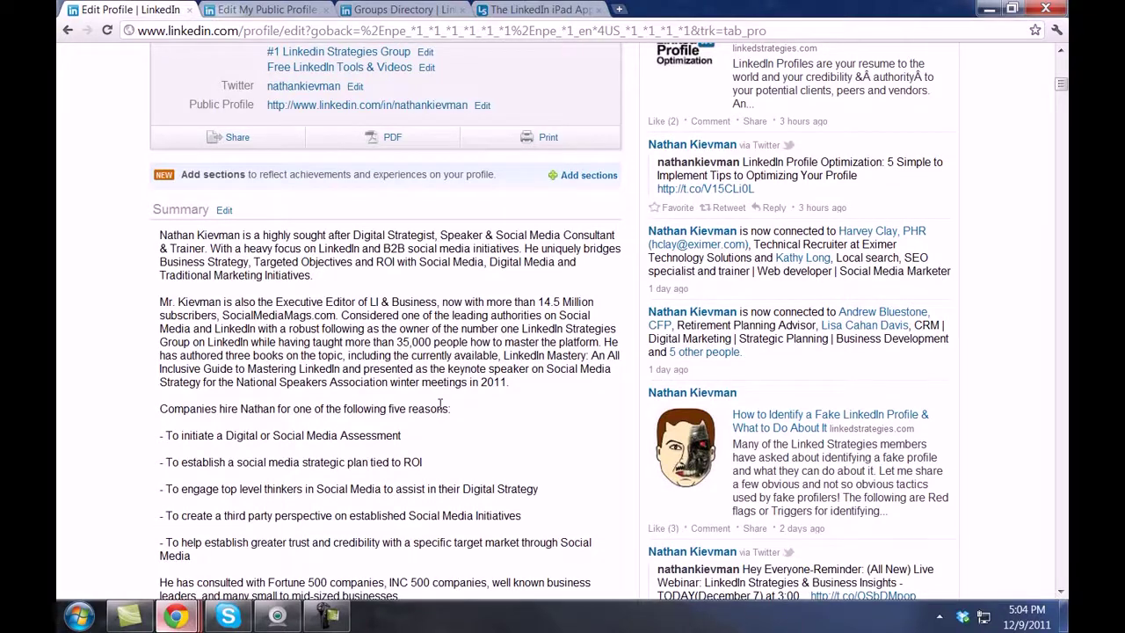
scroll(440, 404, "down", 2)
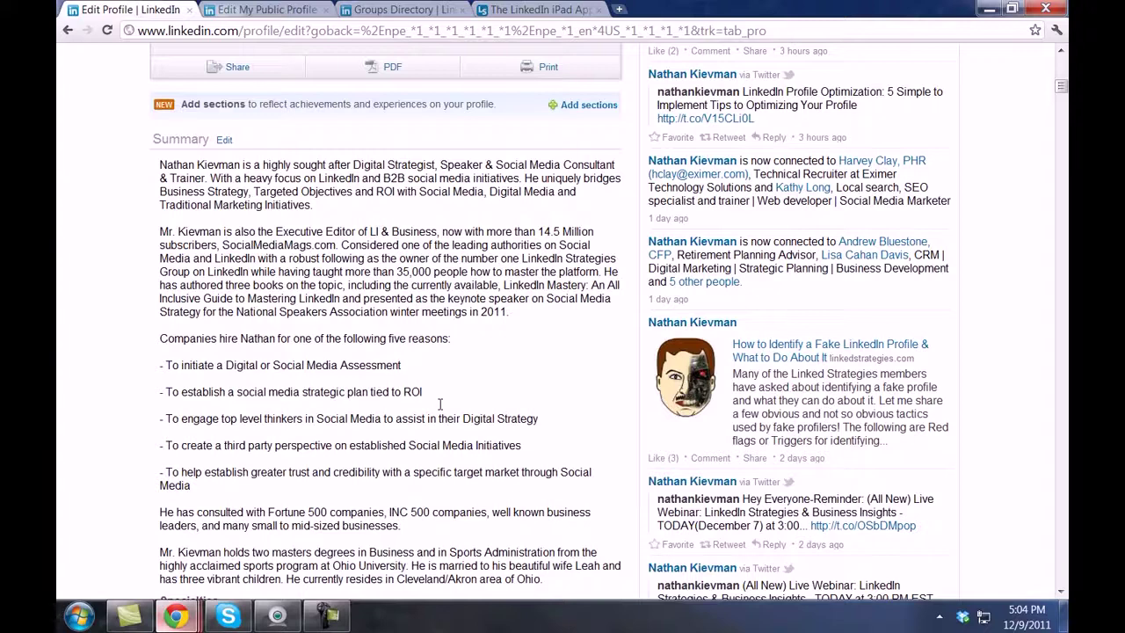
scroll(440, 403, "down", 2)
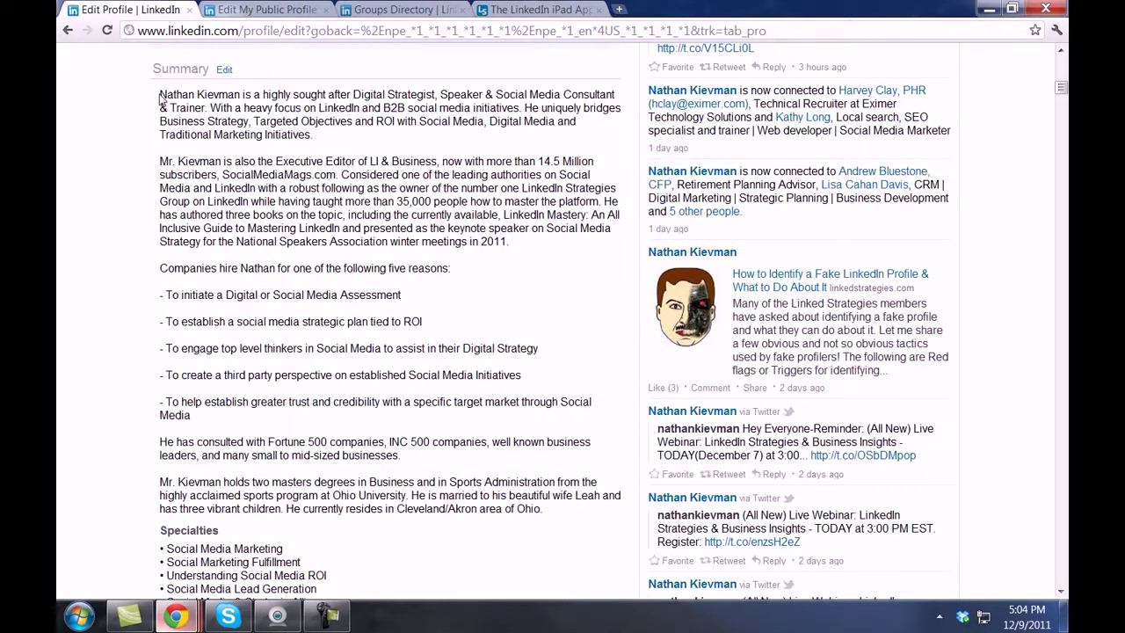
left_click_drag(160, 267, 488, 420)
left_click(317, 449)
scroll(157, 170, "down", 3)
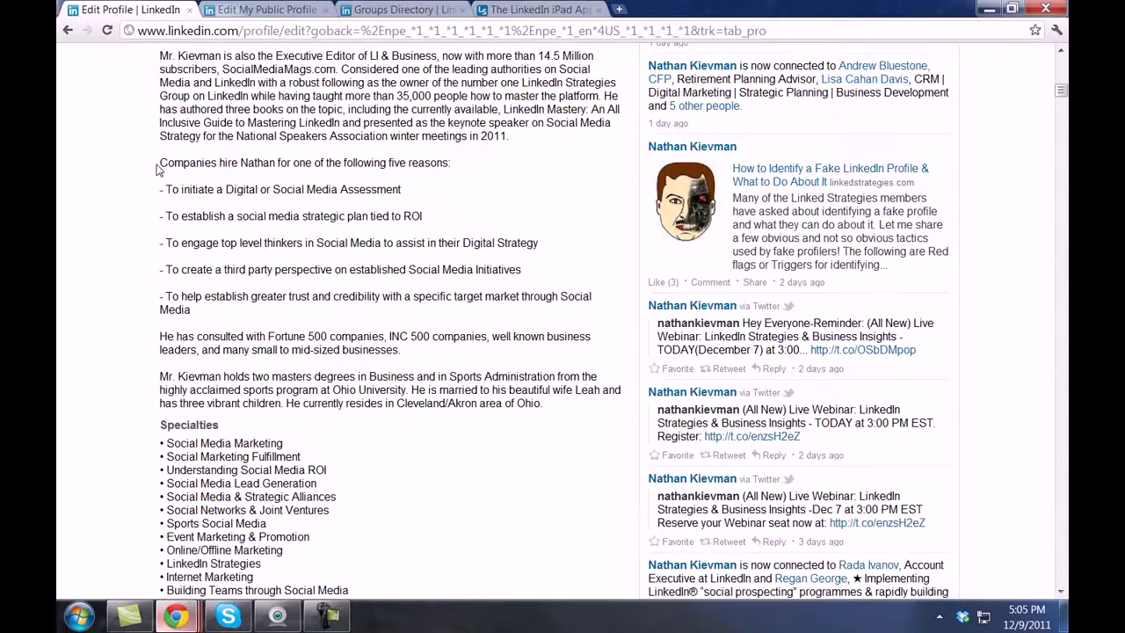
- Select the 'Digital & Social Media Strategist, Intl. Keynote Speaker and Author' headline at the top
scroll(208, 195, "up", 10)
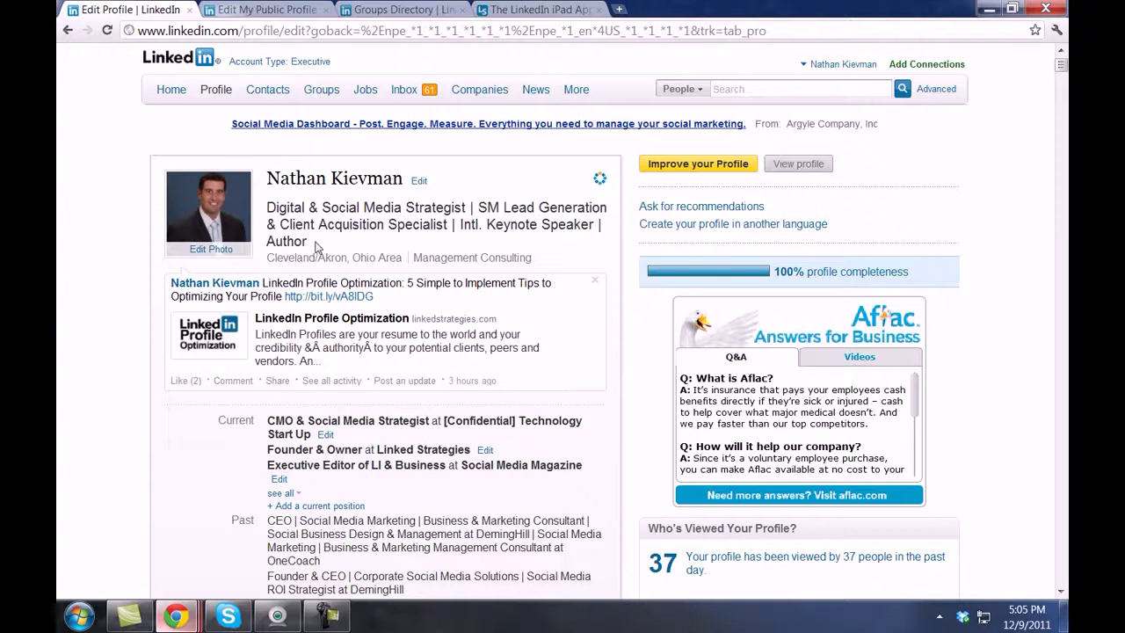
left_click_drag(309, 241, 267, 208)
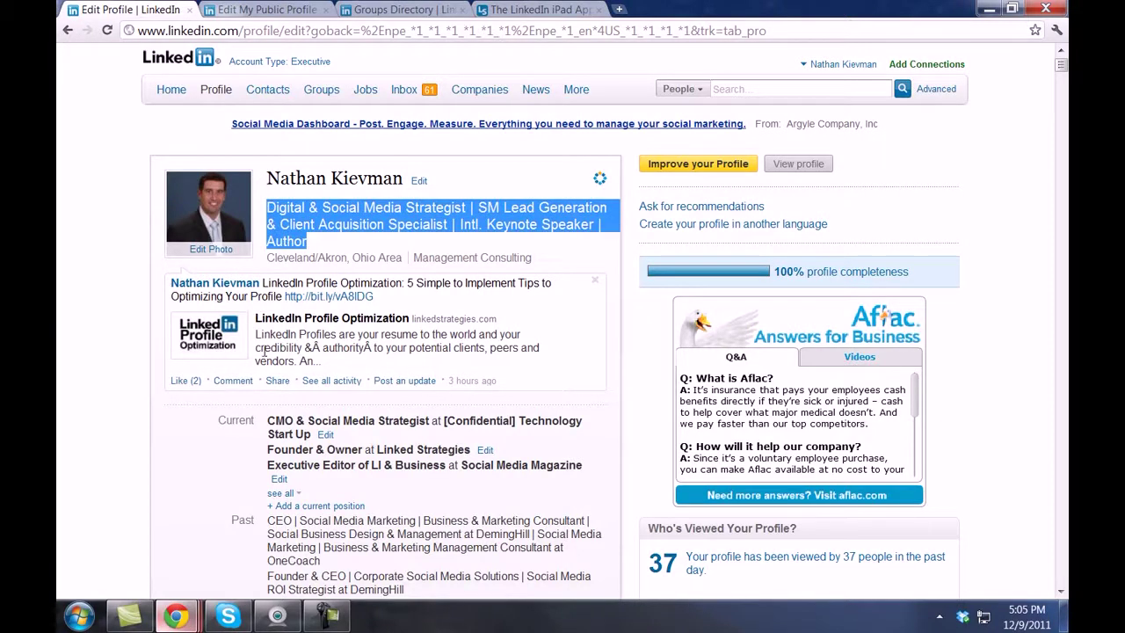